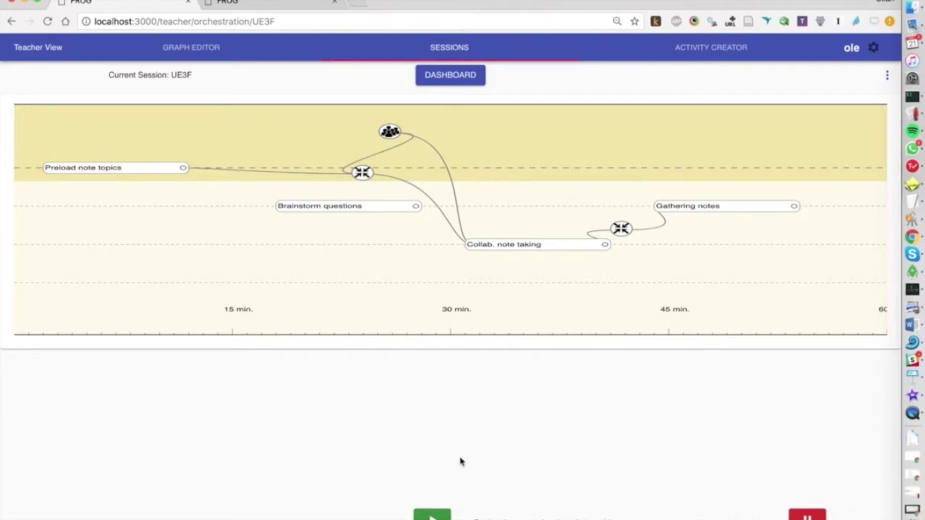
# Start the session and add the note topics "1. Introduction about the researcher" and "2. Her theoretical approach"
pyautogui.click(433, 515)
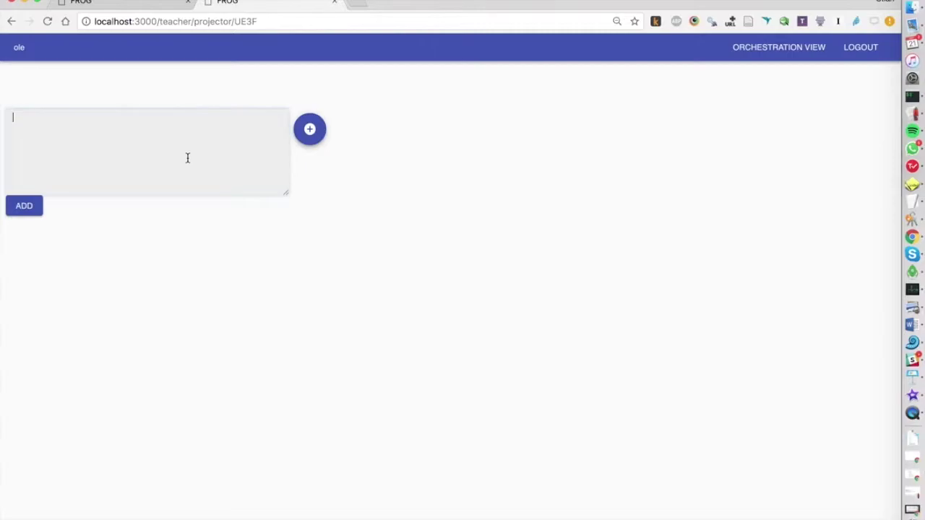
pyautogui.write('1')
pyautogui.write('Introduction about the researcher')
pyautogui.press('Return')
pyautogui.write('Her theoretical approach')
pyautogui.press('Return')
# Add the note topics "3. How she designed her study" and "4. What she found"
pyautogui.write('How she de')
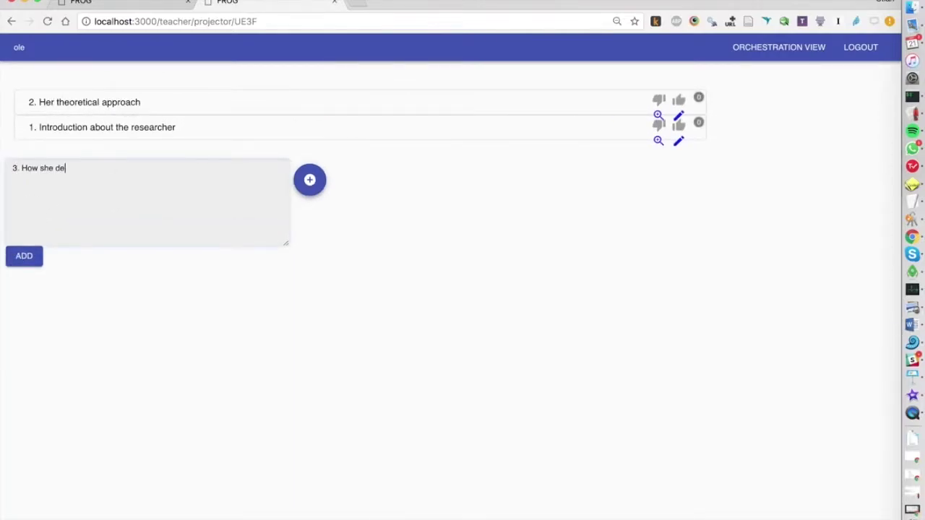
pyautogui.write('signed her study')
pyautogui.press('Return')
pyautogui.write('What she found')
pyautogui.click(32, 283)
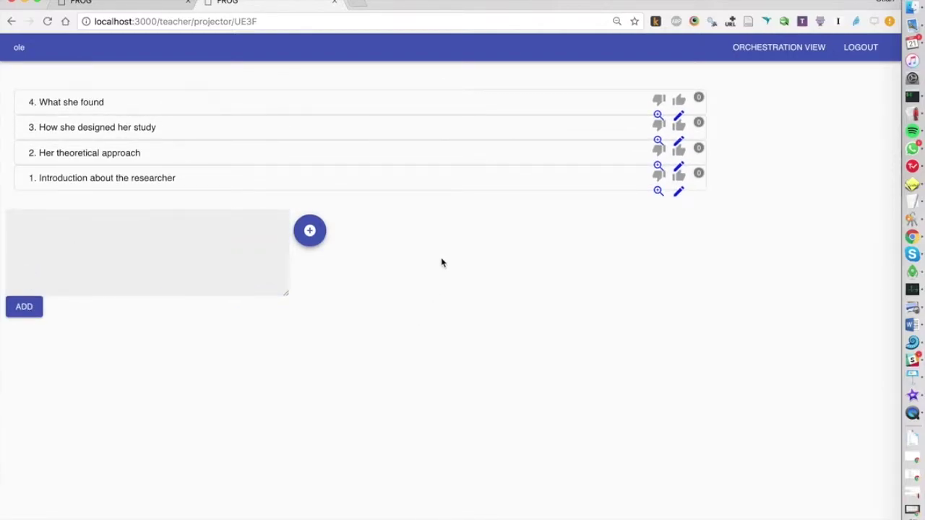
pyautogui.click(679, 117)
pyautogui.click(116, 128)
pyautogui.press('Return')
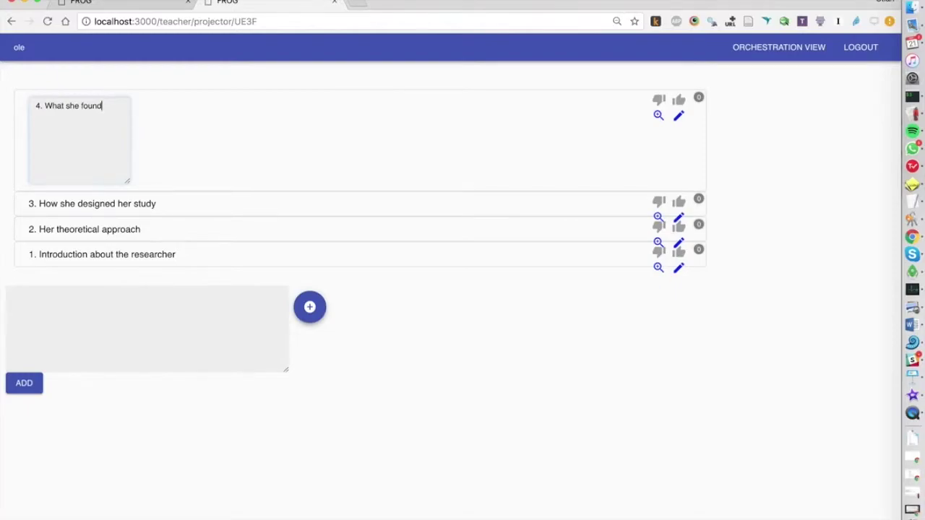
pyautogui.click(679, 117)
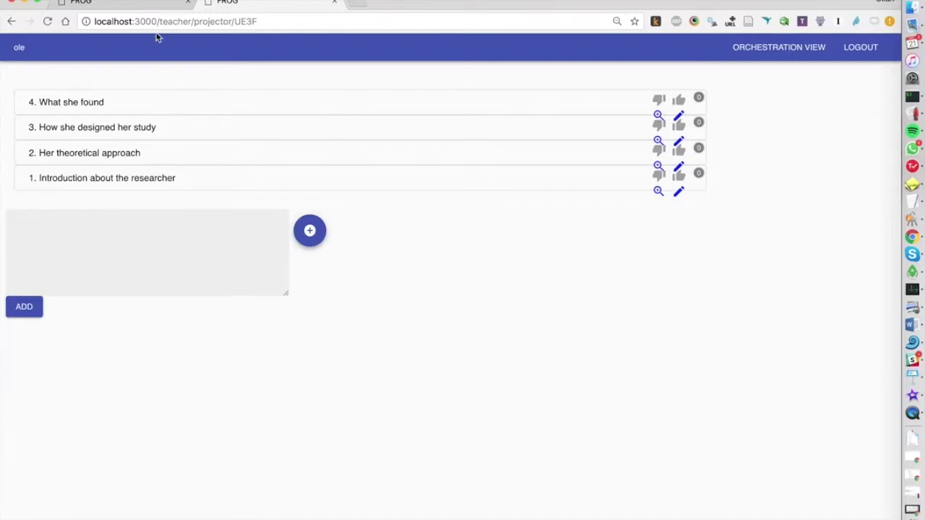
# Advance the session to the Brainstorm questions activity from the teacher's orchestration view and bring up the student windows
pyautogui.click(136, 5)
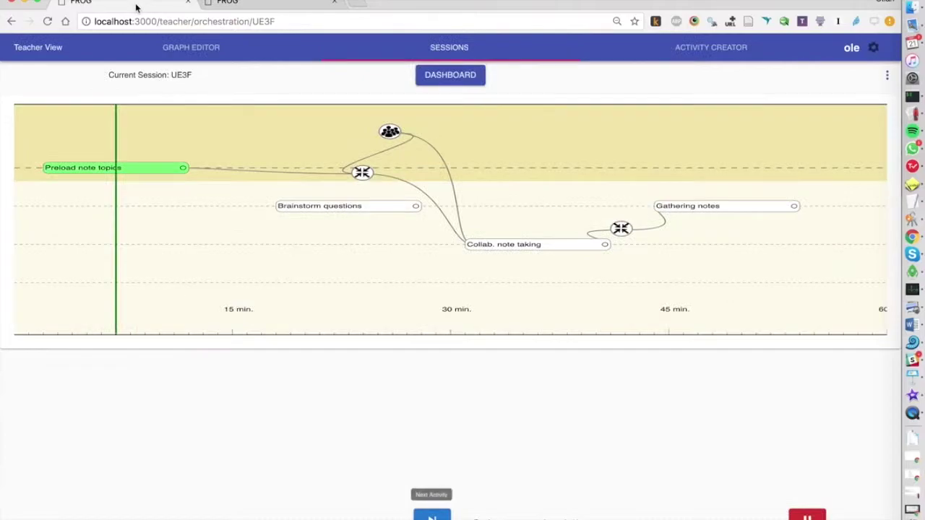
pyautogui.click(432, 515)
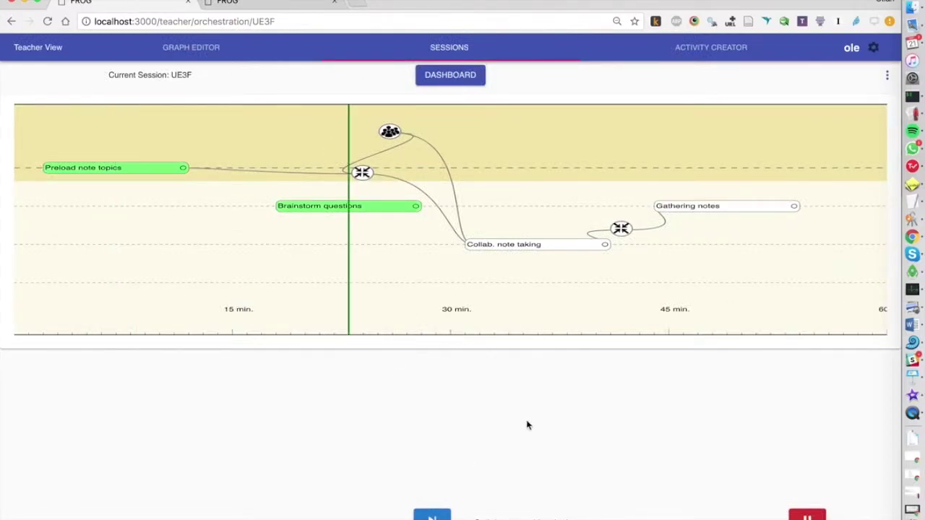
pyautogui.press('super+Tab')
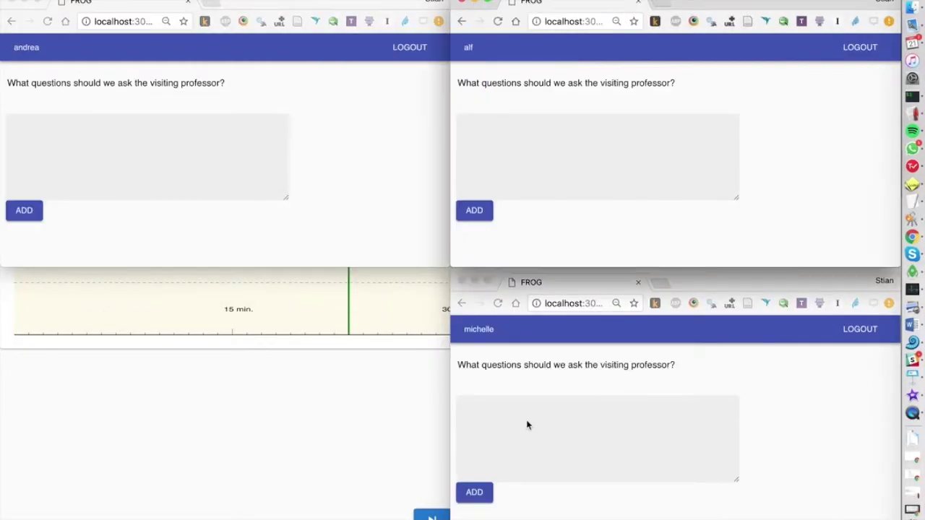
pyautogui.click(152, 174)
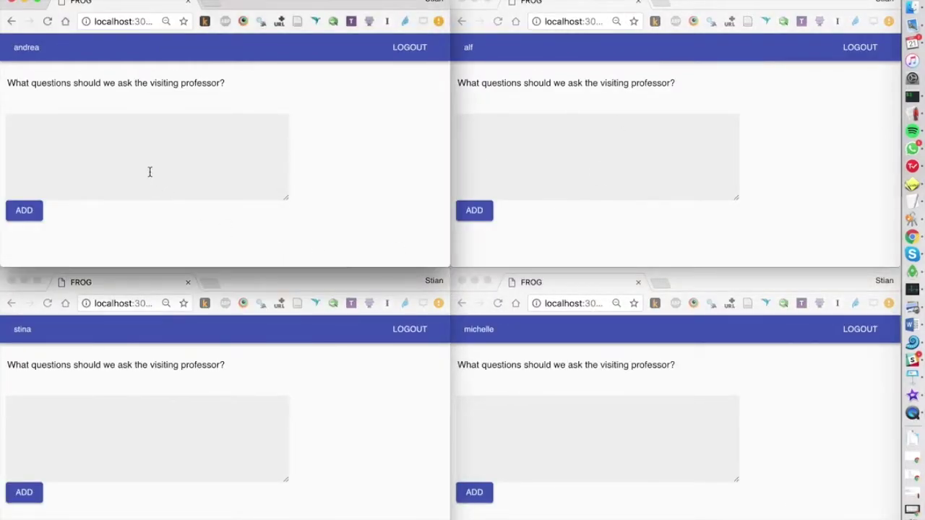
# Add the question "How did you think about doing this research?" as the first student
pyautogui.click(120, 164)
pyautogui.write('How did you think about doing this research?')
pyautogui.press('Return')
# Add the question "What struck you as most interesting?" as the second student
pyautogui.click(582, 173)
pyautogui.write('What struck you as muc')
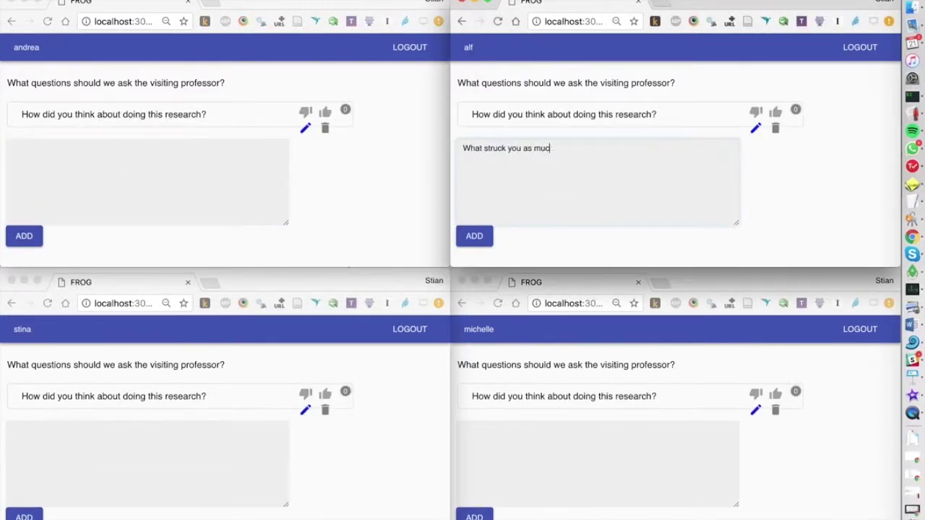
pyautogui.write('t interesting?')
pyautogui.press('Return')
# Add the question "Where you ever scared?" as the fourth student
pyautogui.click(533, 467)
pyautogui.write('Where you ever scared?')
pyautogui.press('Return')
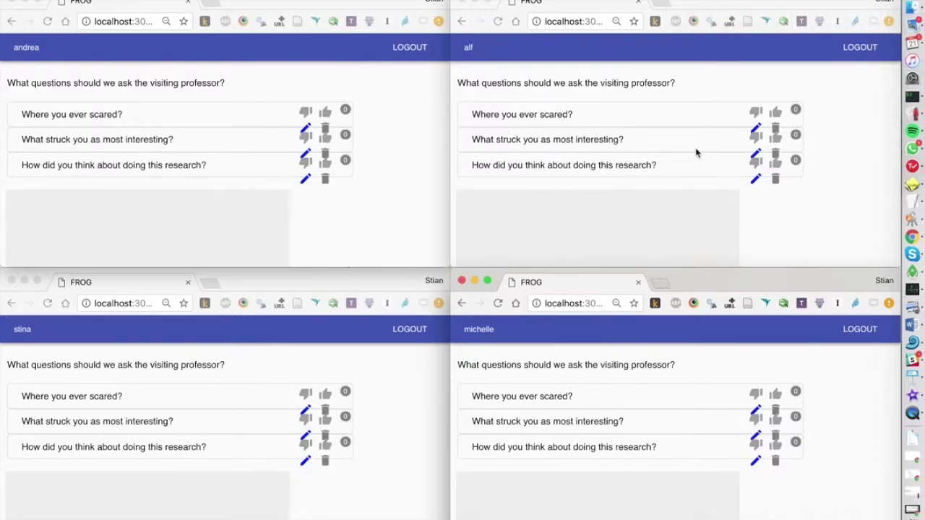
# Append "Or least?" to the question "What struck you as most interesting?" as the second student
pyautogui.click(755, 154)
pyautogui.click(546, 155)
pyautogui.write('Or least?')
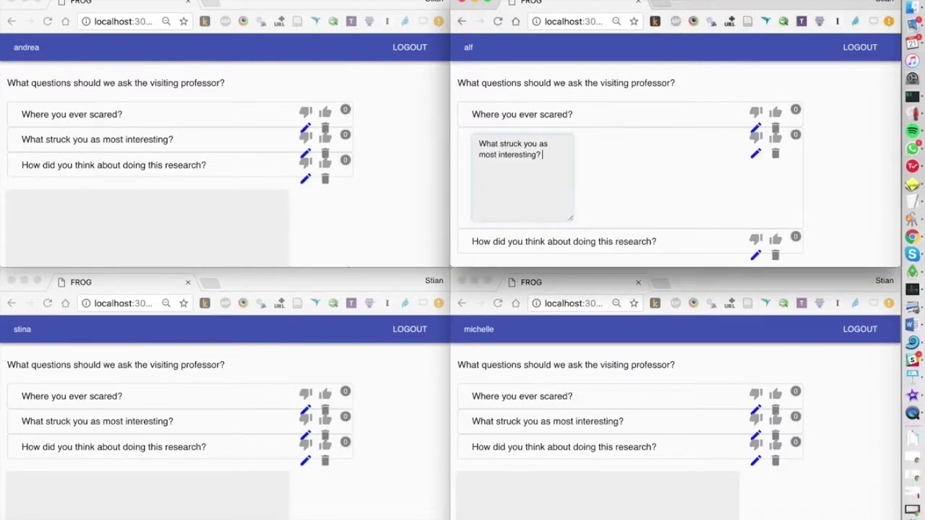
pyautogui.press('Return')
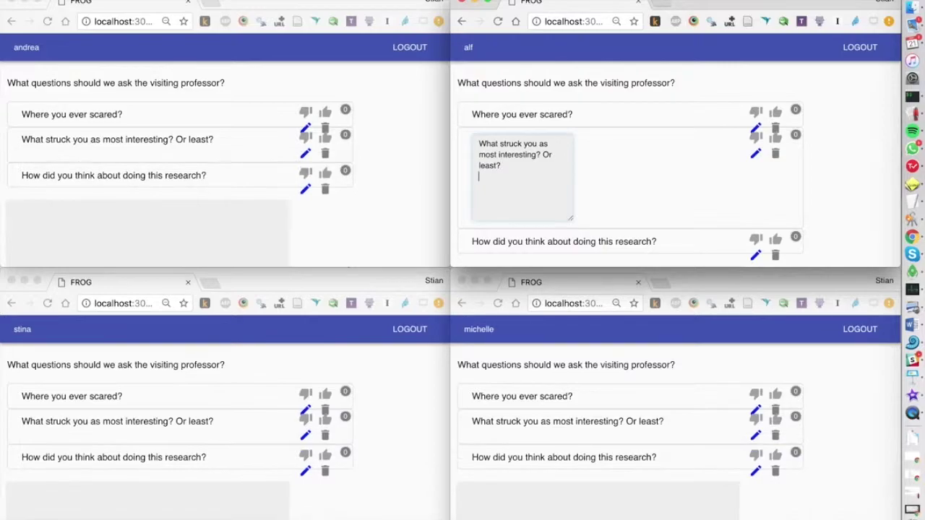
pyautogui.press('BackSpace')
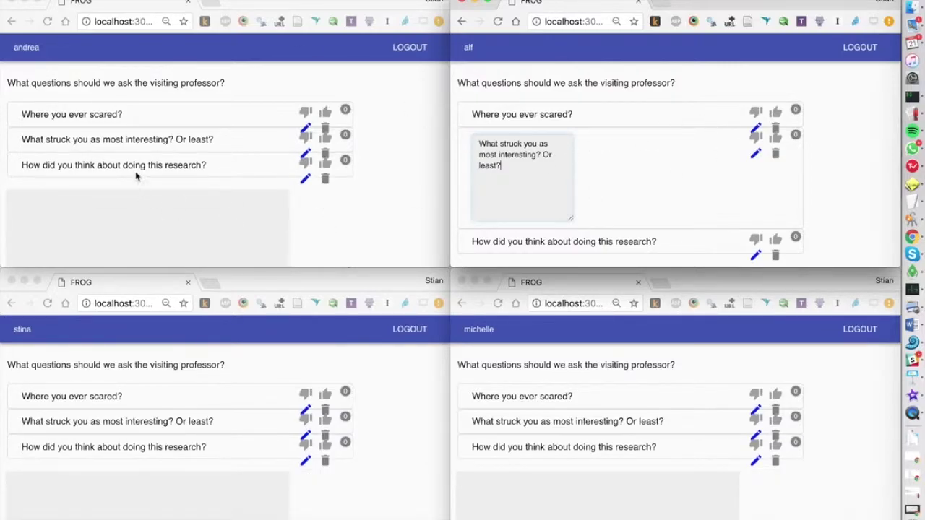
pyautogui.click(756, 155)
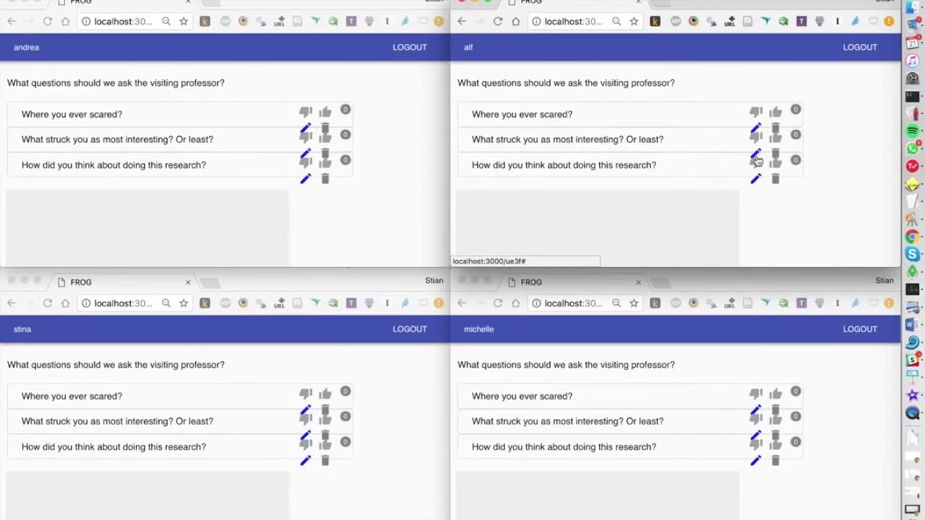
# Upvote "How did you think about doing this research?" as the second and third students, and "What struck you as most interesting? Or least?" as the fourth
pyautogui.click(775, 160)
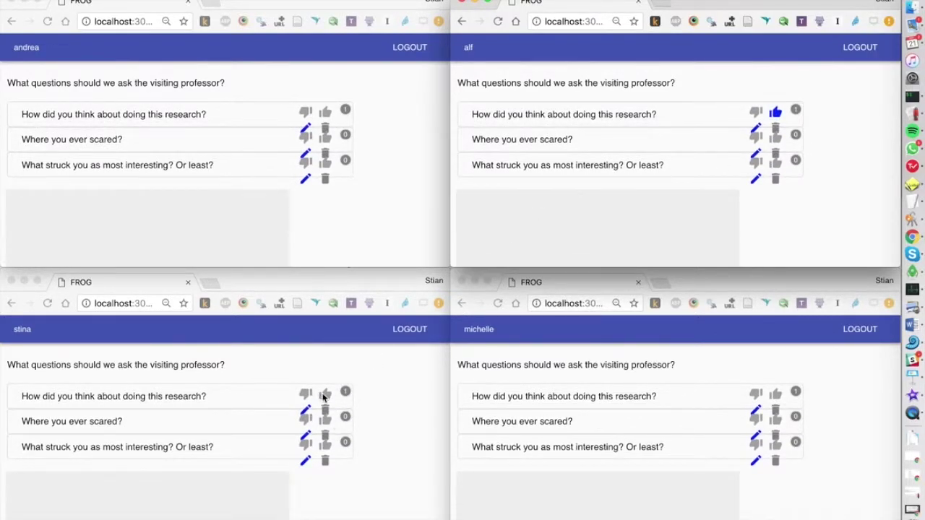
pyautogui.click(324, 397)
pyautogui.click(325, 396)
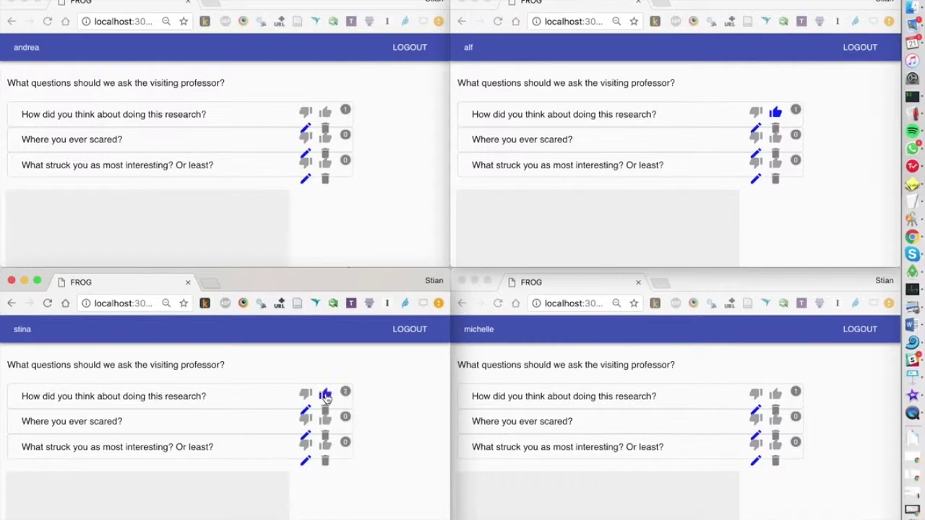
pyautogui.click(777, 446)
pyautogui.click(776, 447)
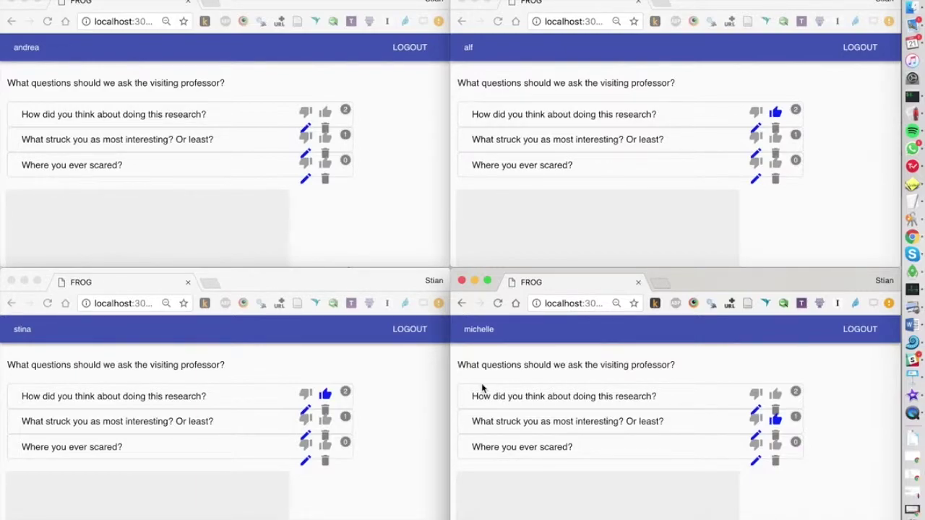
# Advance the session to the Collab. note taking activity from the teacher view and bring the student windows back
pyautogui.click(347, 337)
pyautogui.press('super+grave')
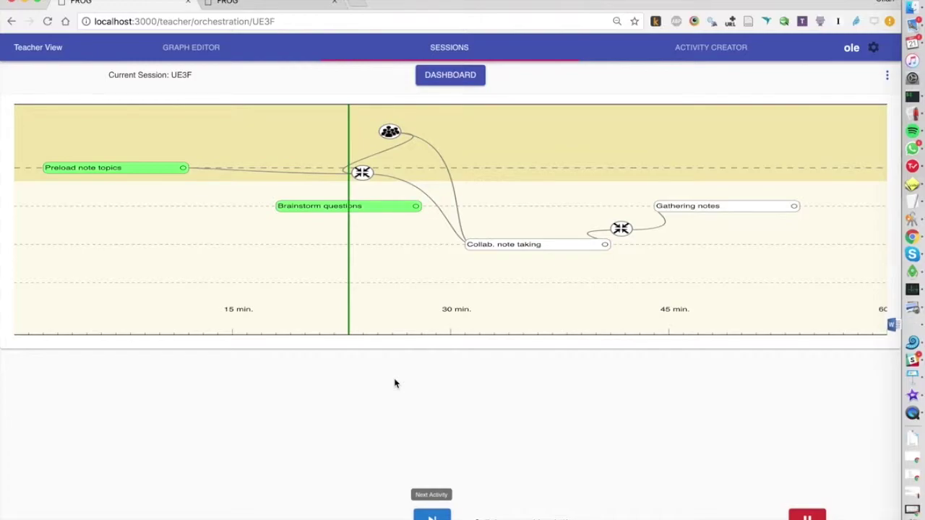
pyautogui.click(432, 515)
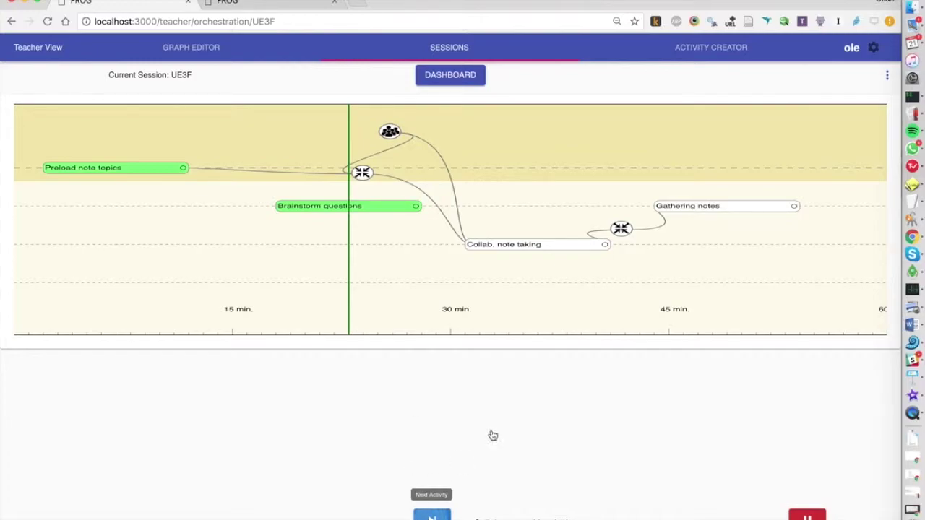
pyautogui.press('super+Tab')
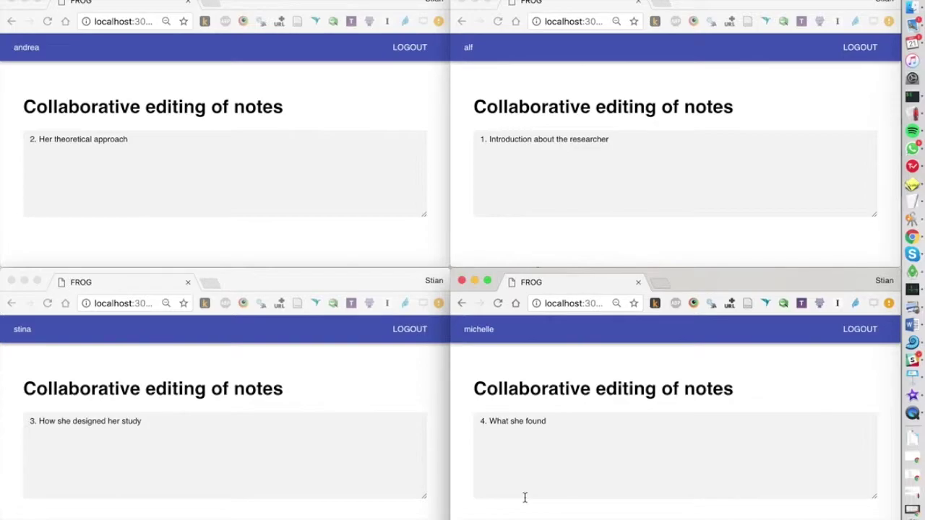
# Write "She is a woman from Northern Norway who spent 30 years in Alaska" in the note "1. Introduction about the researcher"
pyautogui.click(679, 171)
pyautogui.click(659, 168)
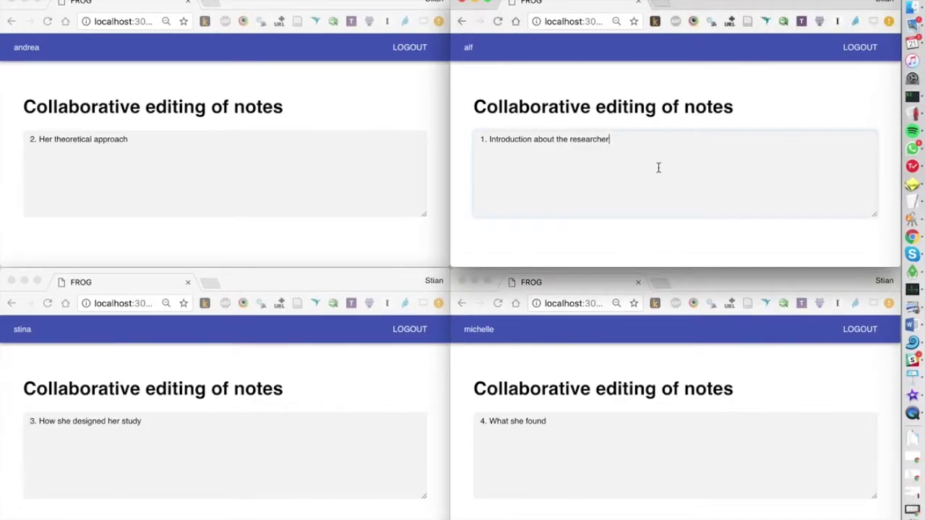
pyautogui.press('Return')
pyautogui.press('Return')
pyautogui.write('She is a woman from Northern Norway who sp')
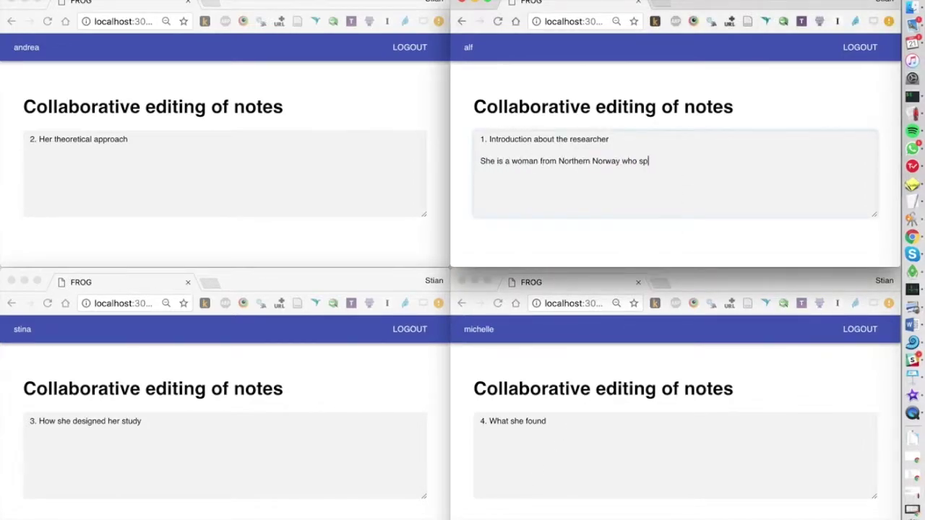
pyautogui.write('ent 30 years in Alaska')
# Write "Norwegians are very good at fishing" a blank line below the heading "4. What she found"
pyautogui.click(558, 458)
pyautogui.press('Return')
pyautogui.press('Return')
pyautogui.write('Norwegians are very good at fishing')
# Write "She interviewed many people about their perceptions of Norwegians" in the note "3. How she designed her study"
pyautogui.click(143, 420)
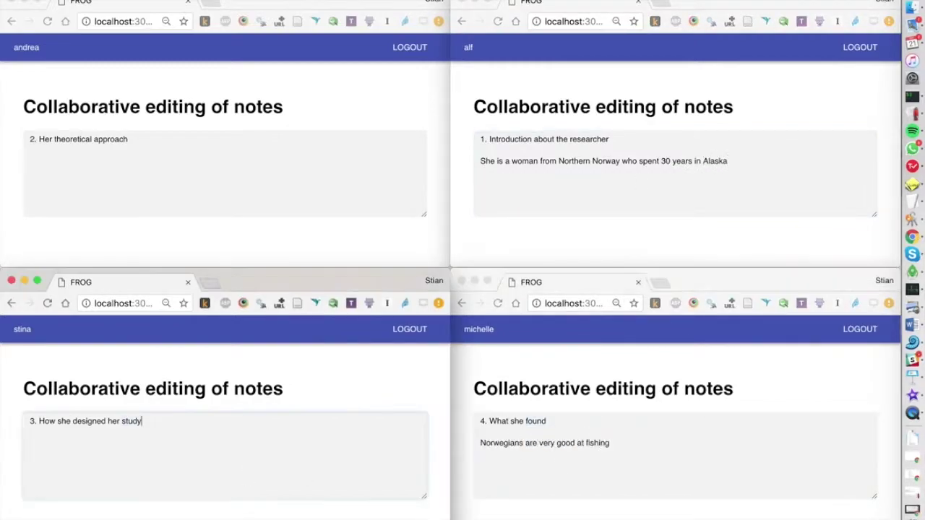
pyautogui.press('Return')
pyautogui.press('Return')
pyautogui.write('She interviewed many people about their perceptions of Norwegians')
# Write "She used activity theory to investigate the relationship between fish and human" in the note "2. Her theoretical approach"
pyautogui.click(128, 138)
pyautogui.press('Return')
pyautogui.press('Return')
pyautogui.write('She used activity theory to investigate the relationship be')
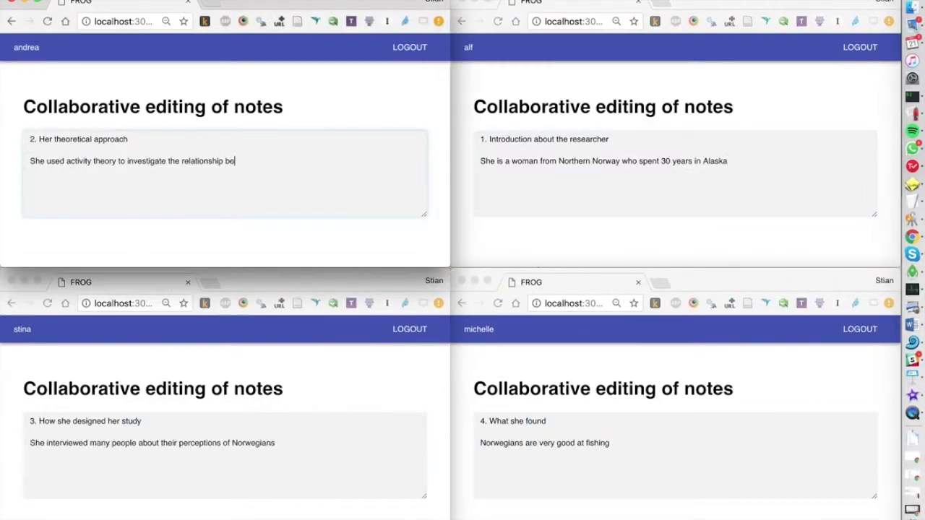
pyautogui.write('tween fish and human')
# Return to the teacher's orchestration view and advance the session to the Gathering notes activity
pyautogui.press('super+grave')
pyautogui.press('super+grave')
pyautogui.press('super+grave')
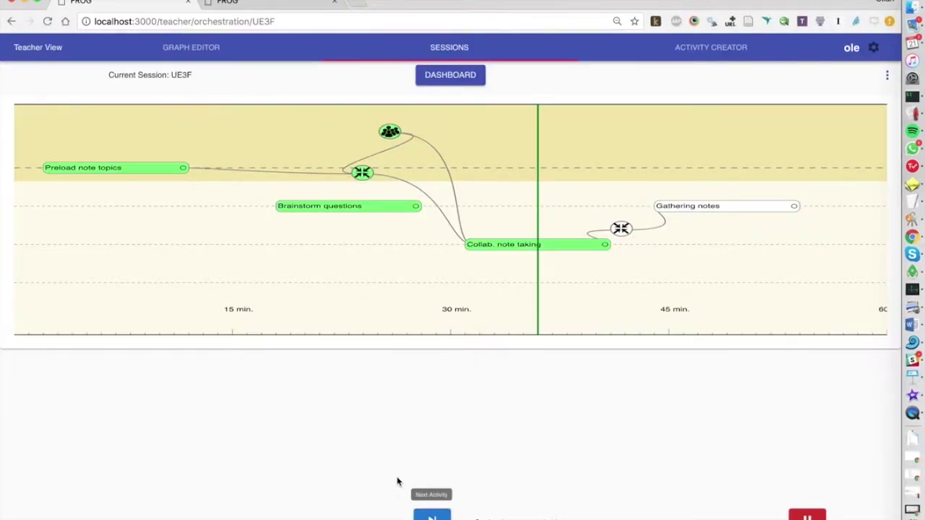
pyautogui.click(433, 515)
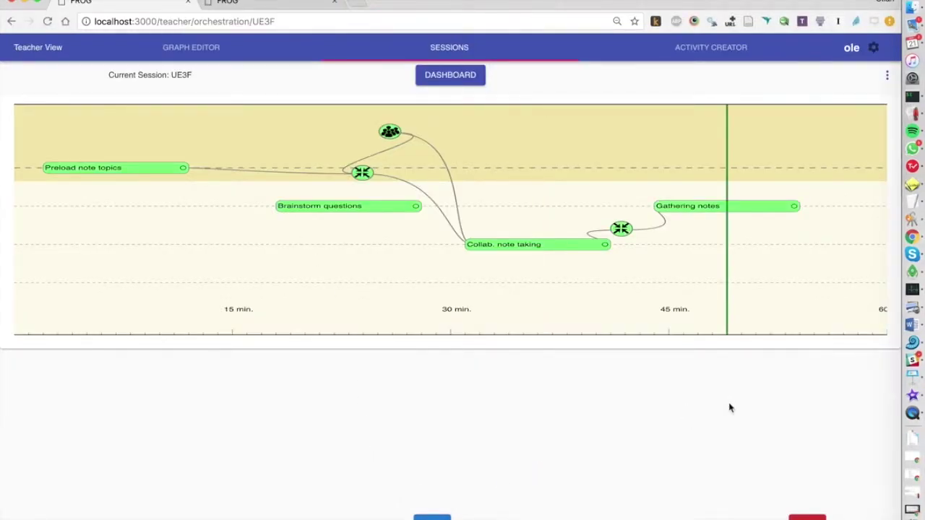
# Bring up all four student windows and look through the gathered notes
pyautogui.press('super+grave')
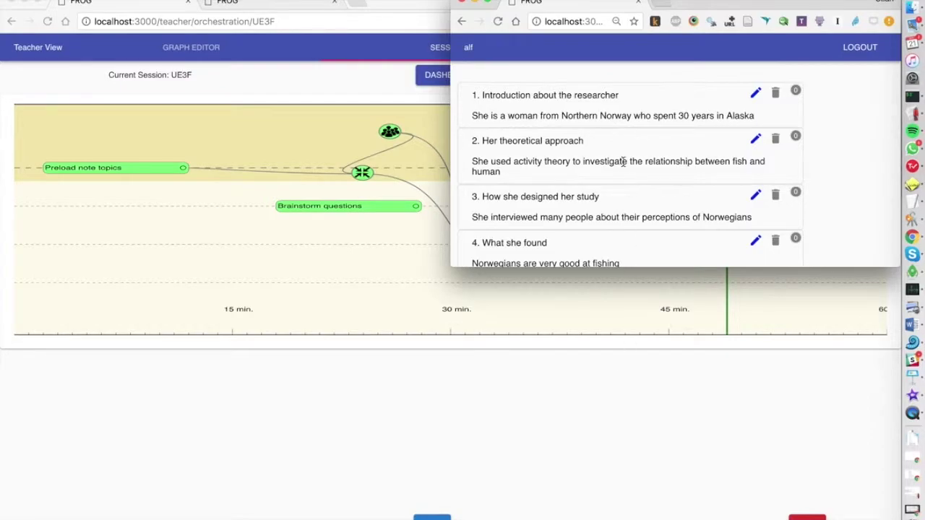
pyautogui.scroll(-1, 708, 160)
pyautogui.scroll(1, 708, 160)
pyautogui.press('super+grave')
pyautogui.press('super+grave')
pyautogui.press('super+grave')
# Extend the gathered note "1. Introduction about the researcher" with ". There she became almost native." as the second student and close its editor
pyautogui.click(753, 96)
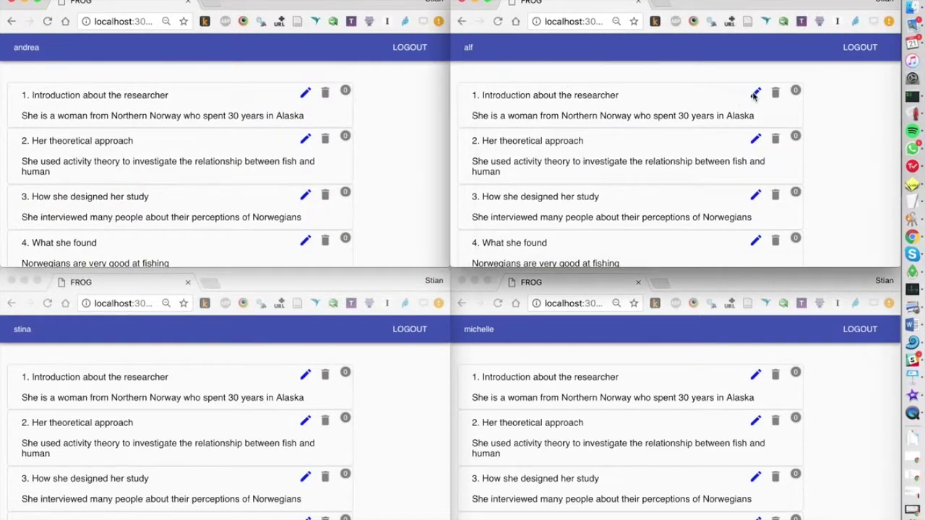
pyautogui.click(755, 96)
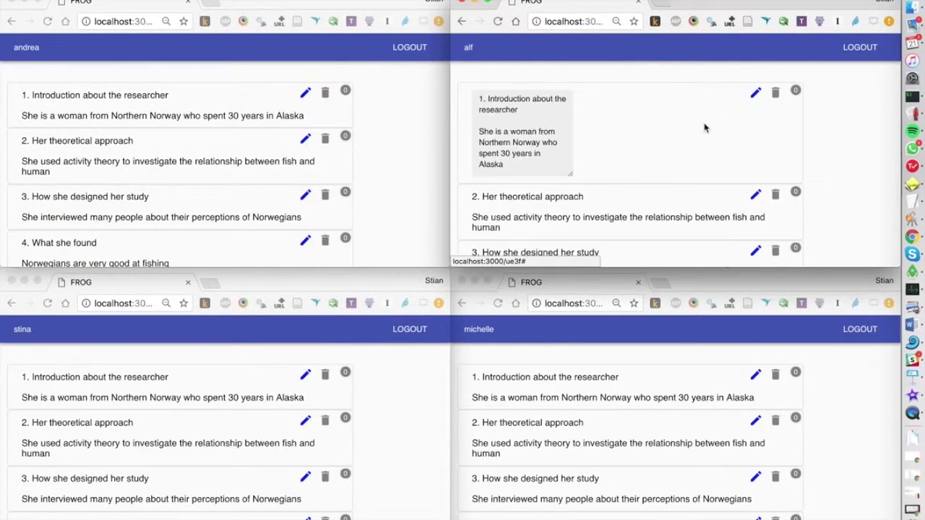
pyautogui.click(553, 158)
pyautogui.press('Down')
pyautogui.write('. There')
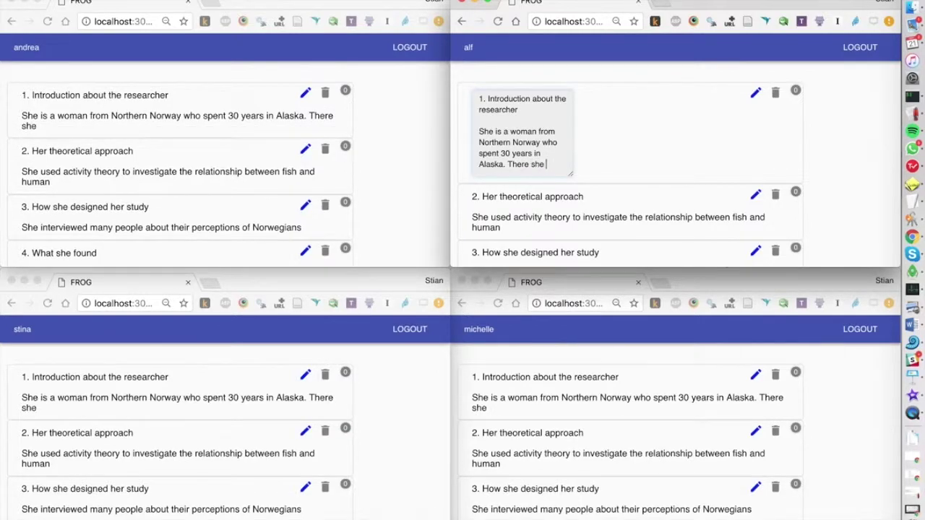
pyautogui.press('BackSpace')
pyautogui.write('became almost native.')
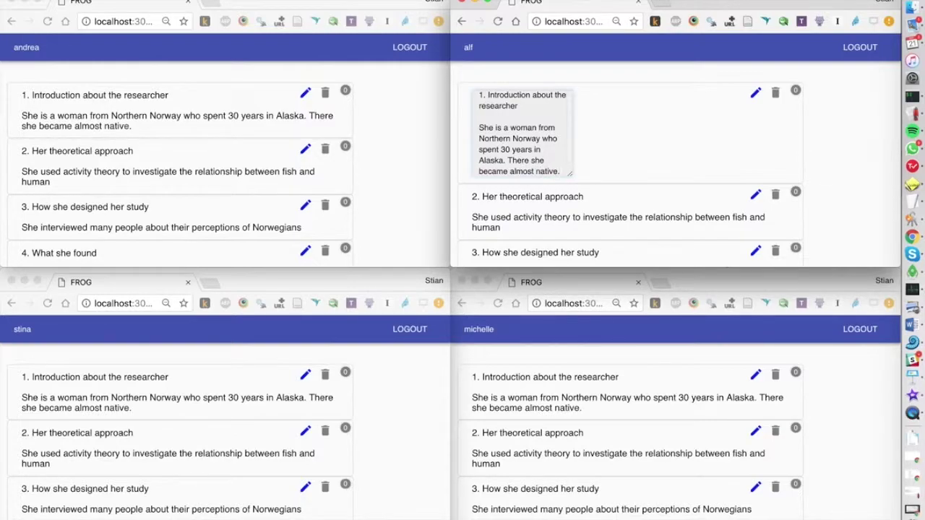
pyautogui.click(754, 94)
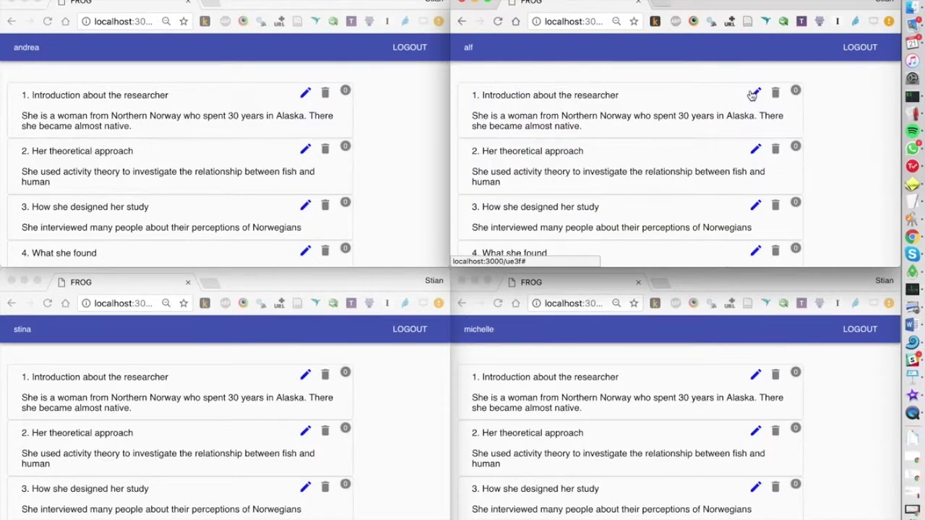